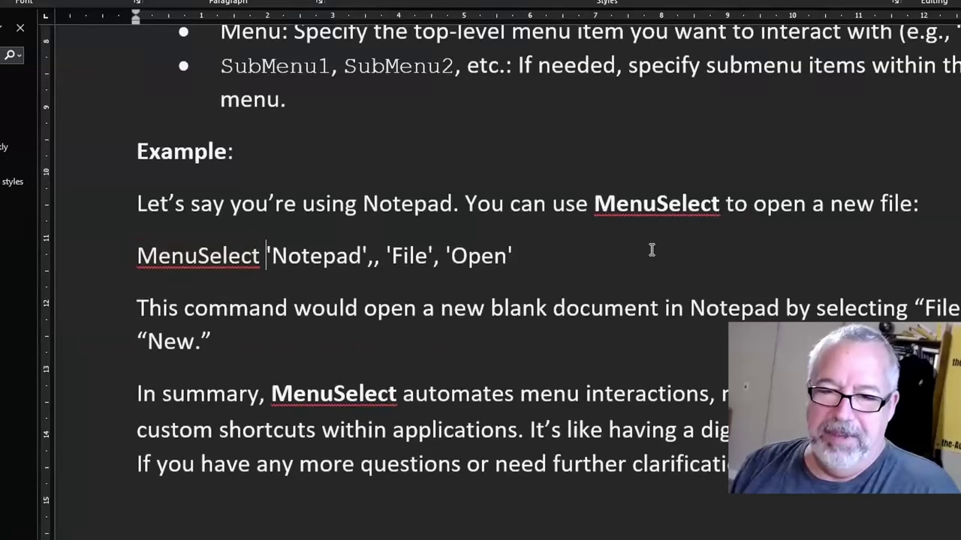
Step: Retype the arguments as 'Notepad',, 'File', 'Open' and paste the line after F1:: in AutoHotkey Toolkit
key(shift+End)
text(')
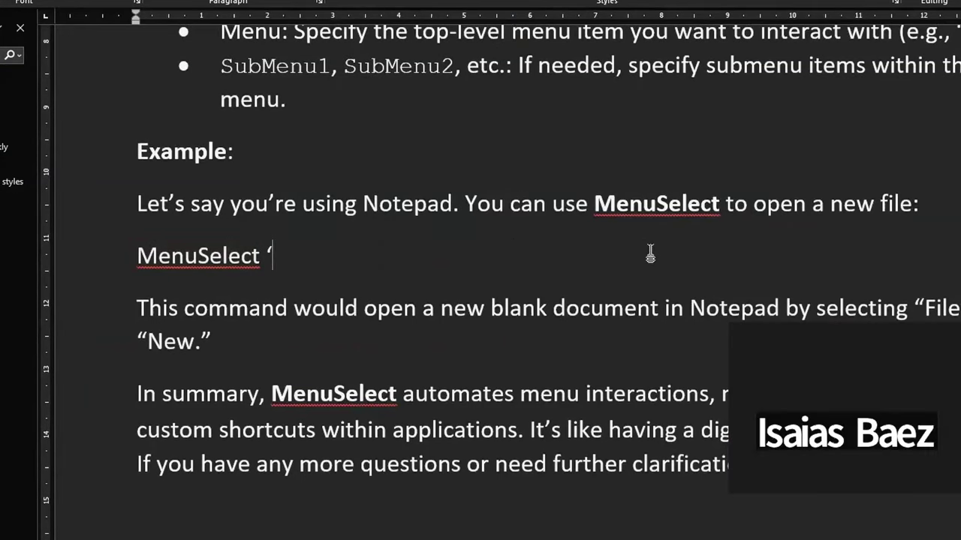
text(Notepad;)
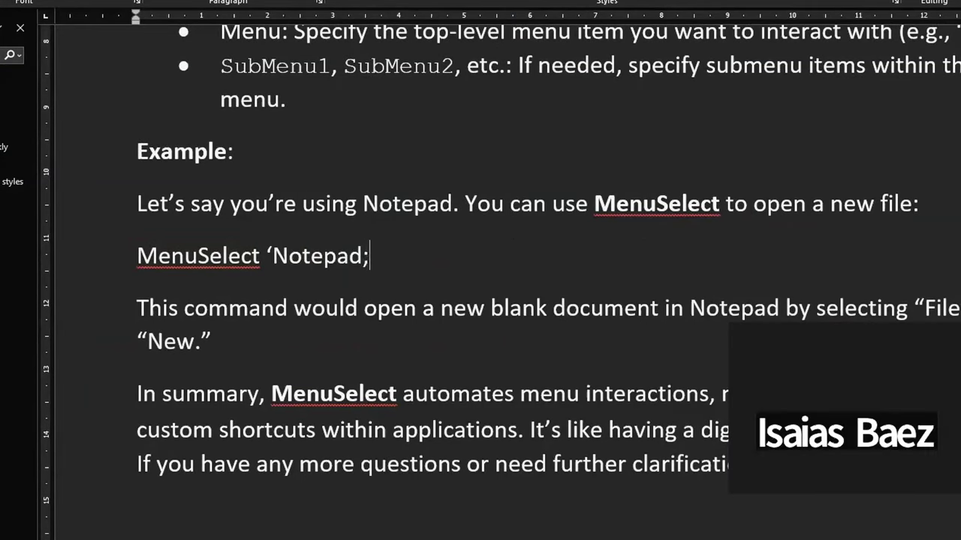
text(',, )
text('File)
text(', ')
text(Open’)
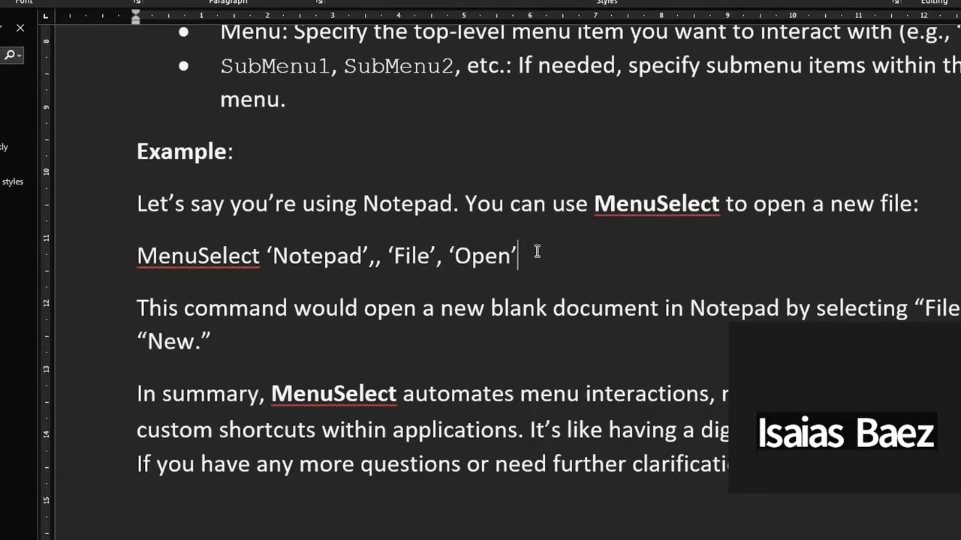
click(80, 269)
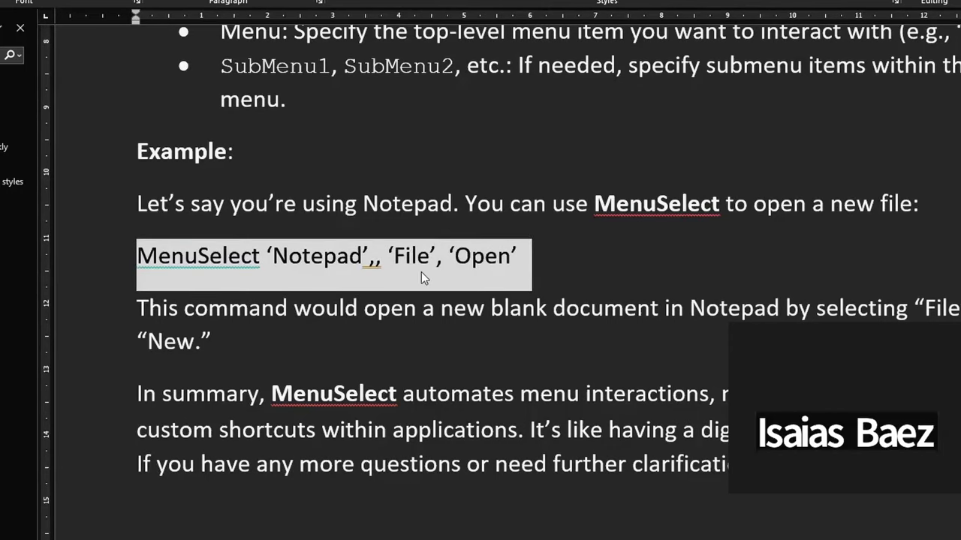
key(ctrl+c)
key(alt+Tab)
key(ctrl+v)
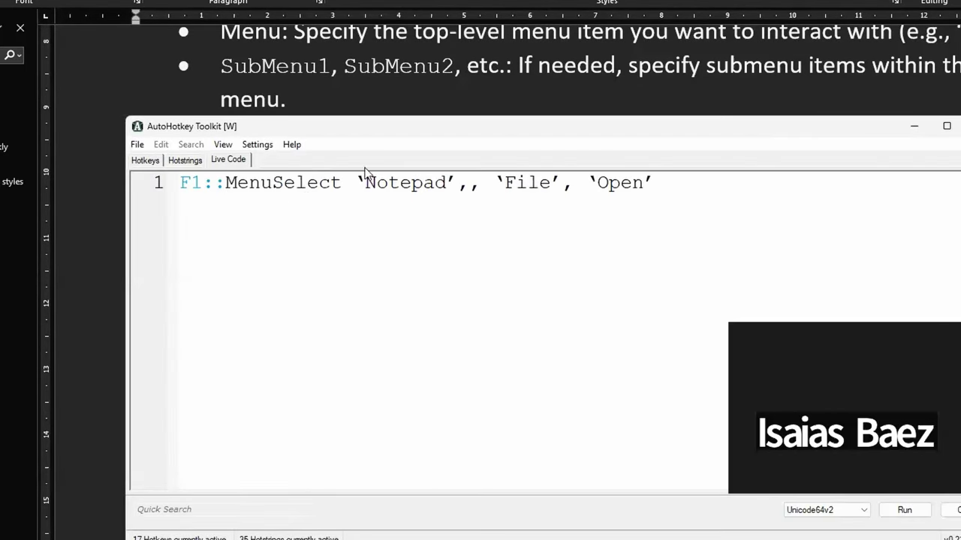
Step: Inspect the curly quotes around Notepad and File in the pasted code
double_click(452, 182)
double_click(500, 182)
double_click(555, 182)
click(592, 183)
Step: Run the hotkey script and dismiss the unassigned-variable warning about 'Notepad'
click(904, 509)
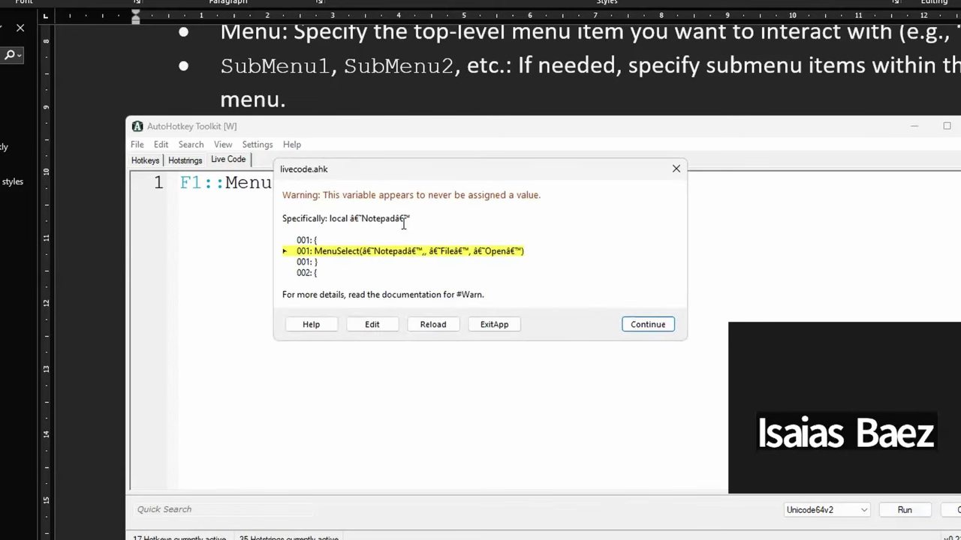
double_click(400, 218)
drag(642, 169, 737, 247)
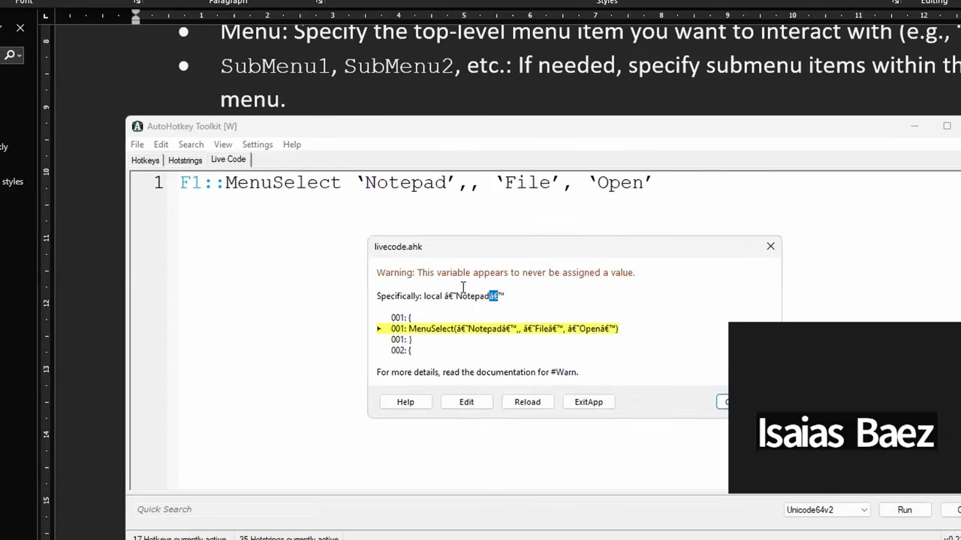
click(771, 246)
Step: Highlight the curly quotes before Open and after Notepad, then select Notepad back in Word
drag(593, 181, 588, 181)
drag(448, 182, 457, 182)
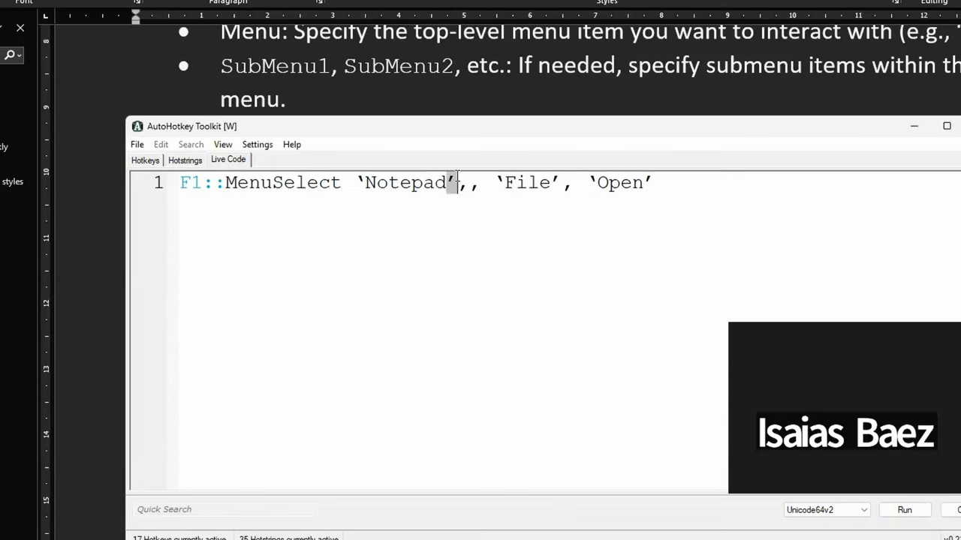
click(915, 126)
drag(272, 256, 349, 257)
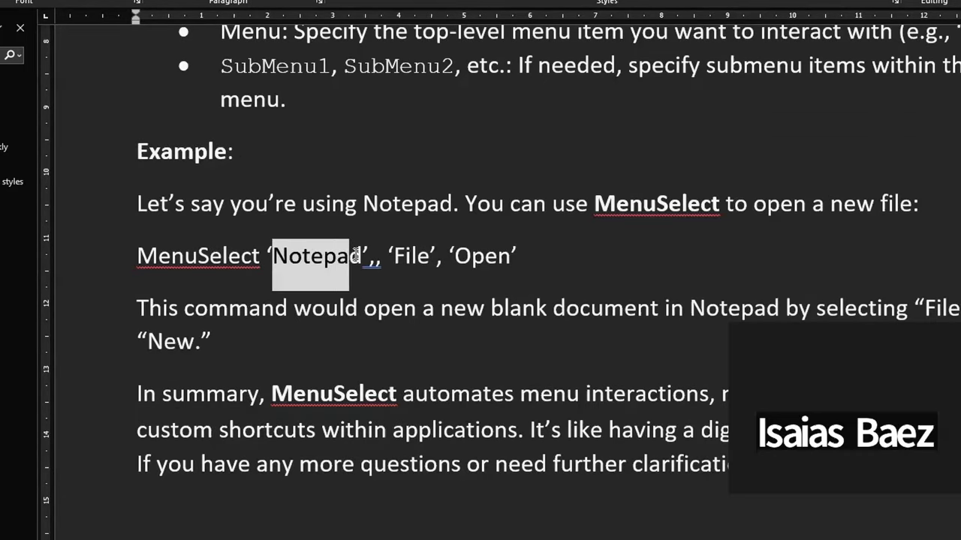
Step: Delete the MenuSelect arguments, undo to restore the straight-quoted text, and open Word Options
click(562, 264)
key(BackSpace)
key(BackSpace)
key(BackSpace)
key(BackSpace)
key(BackSpace)
key(BackSpace)
key(BackSpace)
key(BackSpace)
key(BackSpace)
key(BackSpace)
key(BackSpace)
key(BackSpace)
key(BackSpace)
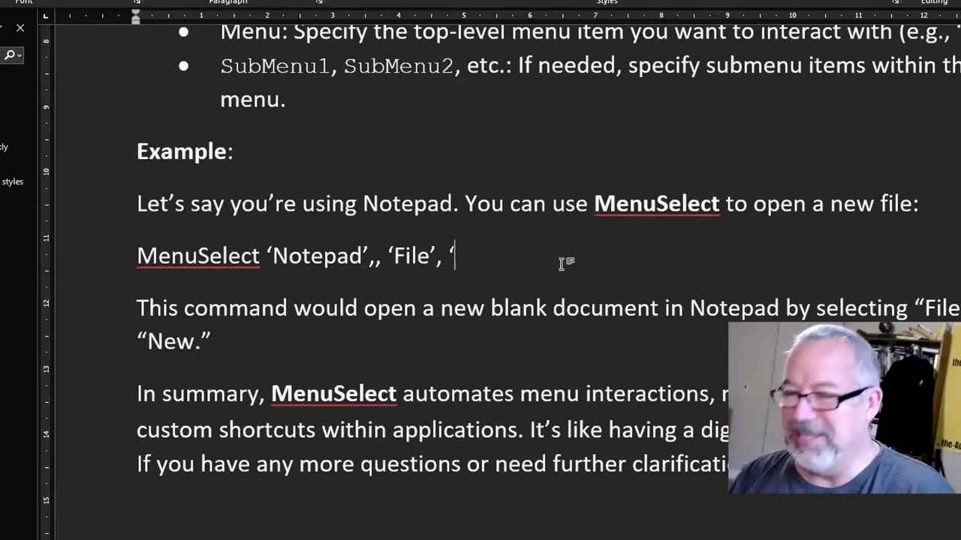
key(BackSpace)
key(BackSpace)
key(BackSpace)
key(BackSpace)
key(BackSpace)
key(BackSpace)
key(BackSpace)
key(BackSpace)
key(BackSpace)
key(BackSpace)
key(BackSpace)
key(BackSpace)
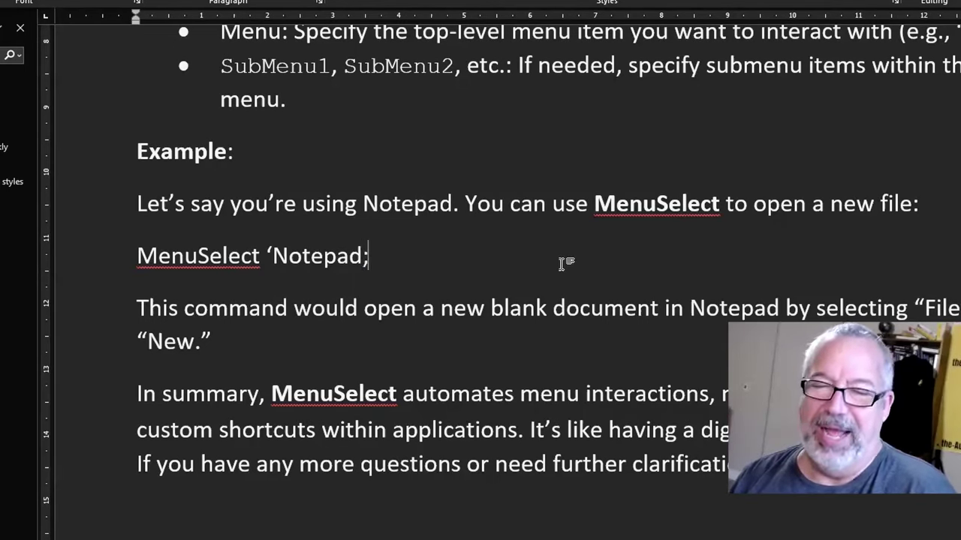
key(ctrl+z)
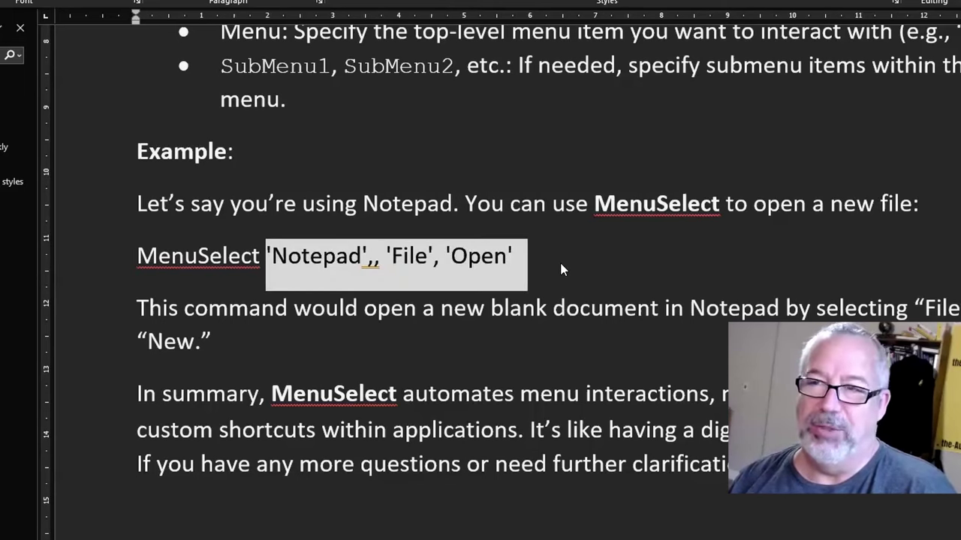
click(561, 262)
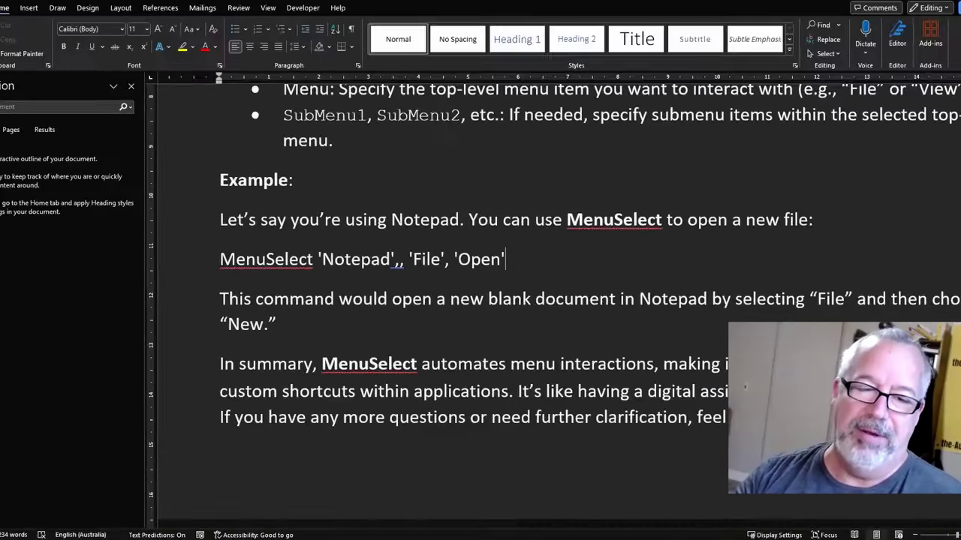
key(alt+f)
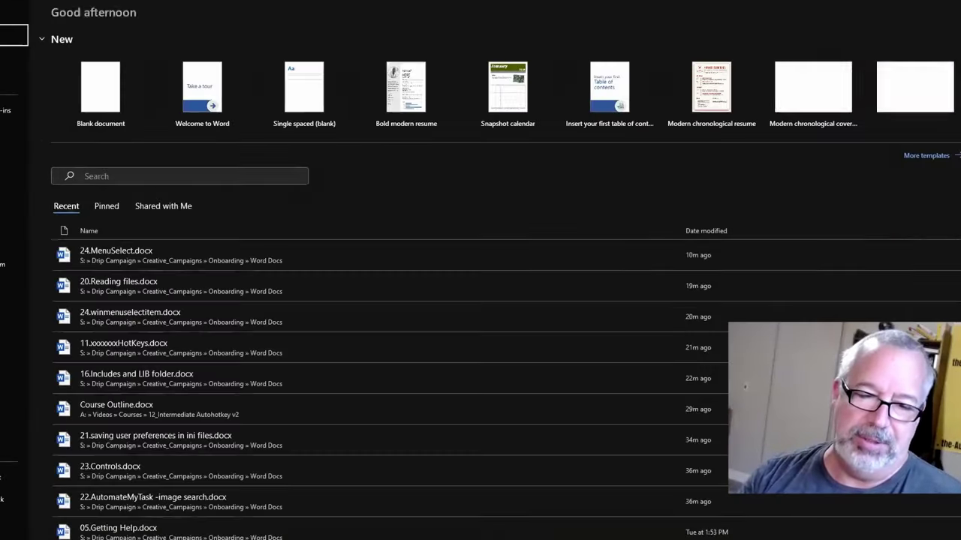
key(t)
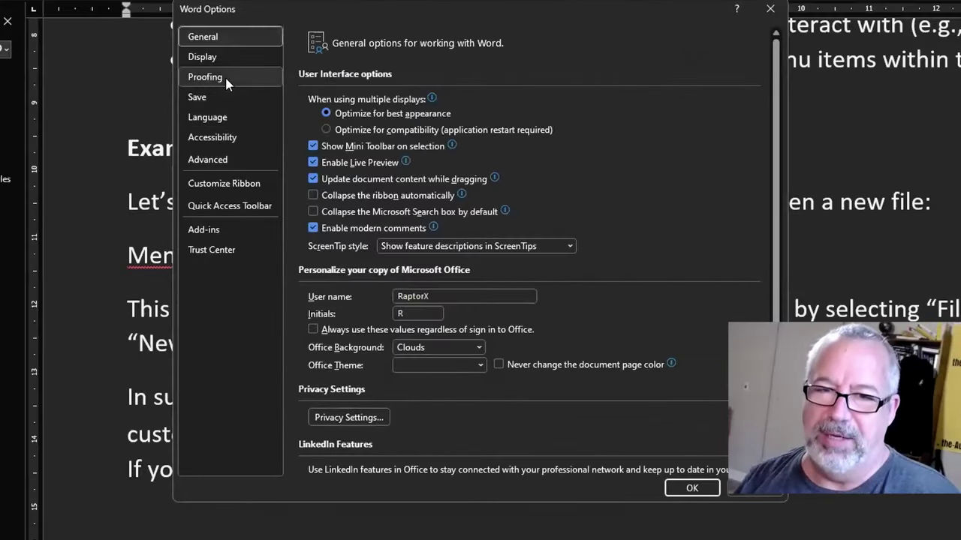
Step: Open AutoCorrect Options from the Proofing page and scroll its replacement entries list
click(225, 77)
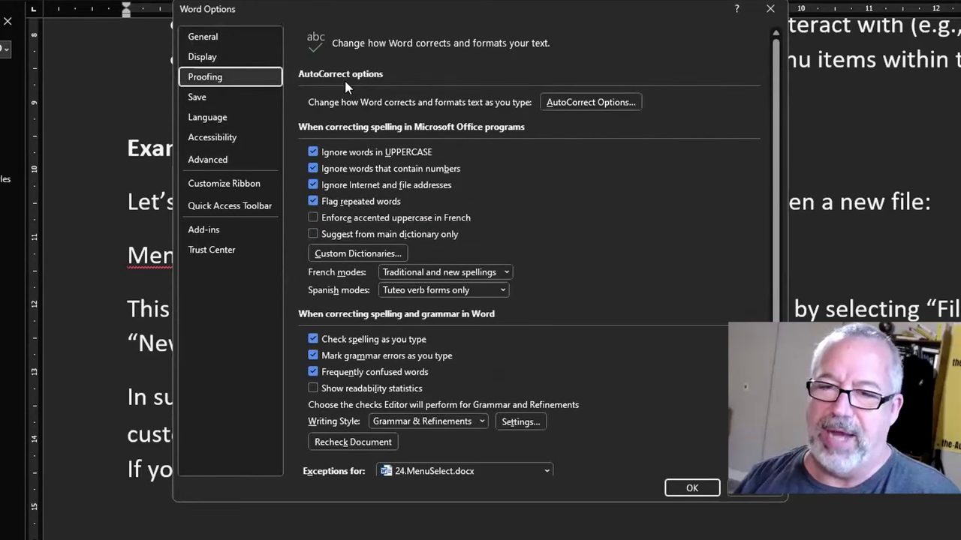
click(631, 105)
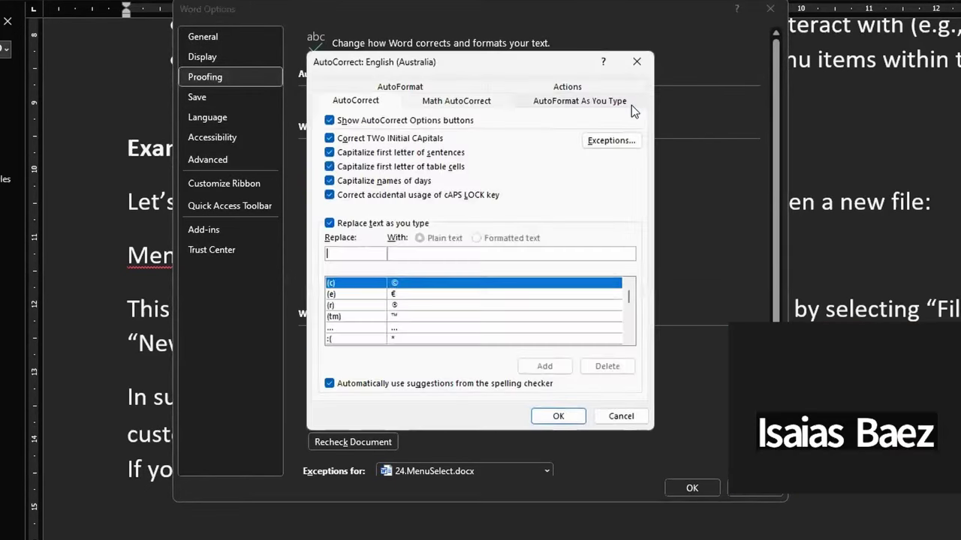
drag(533, 64, 697, 98)
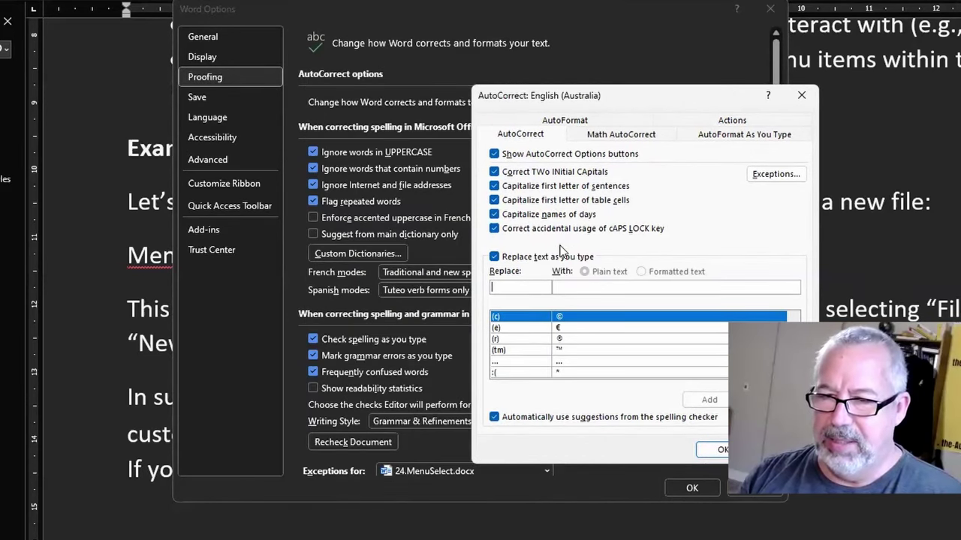
scroll(533, 372, down, 3)
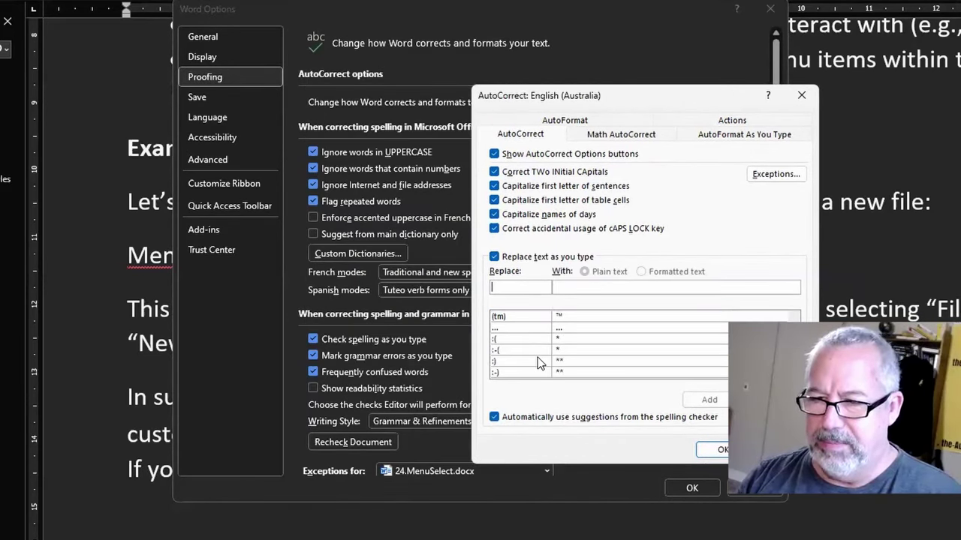
click(517, 286)
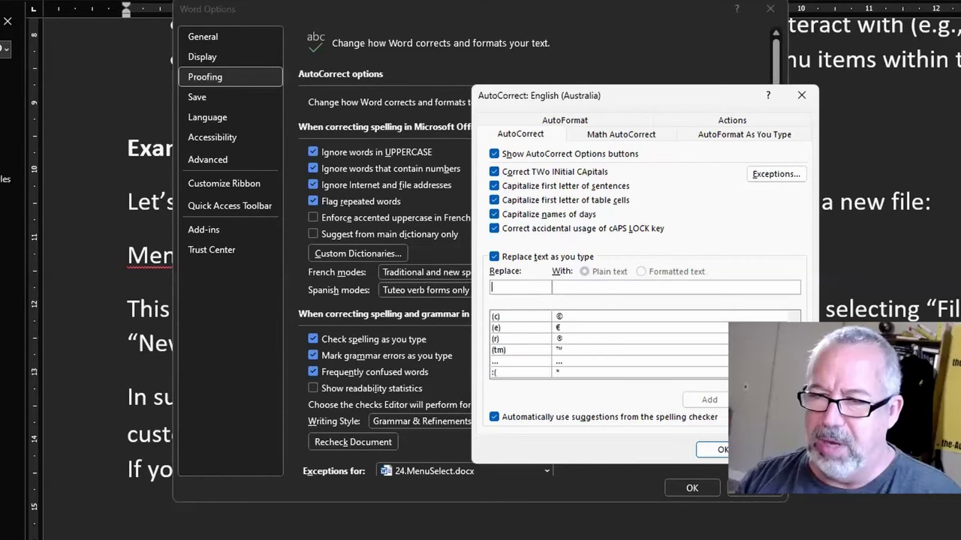
Step: Uncheck "Straight quotes with smart quotes" on both the AutoFormat and AutoFormat As You Type tabs
click(586, 126)
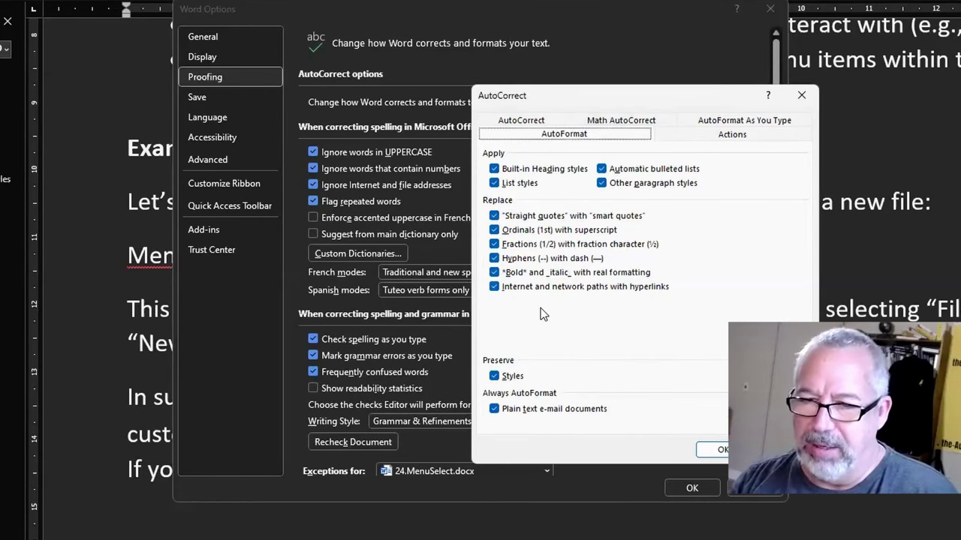
click(532, 216)
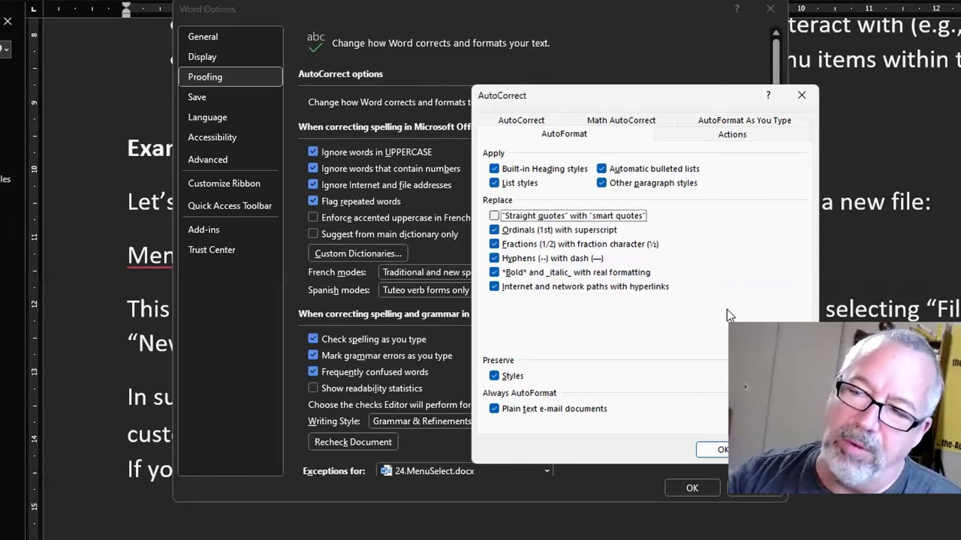
click(774, 123)
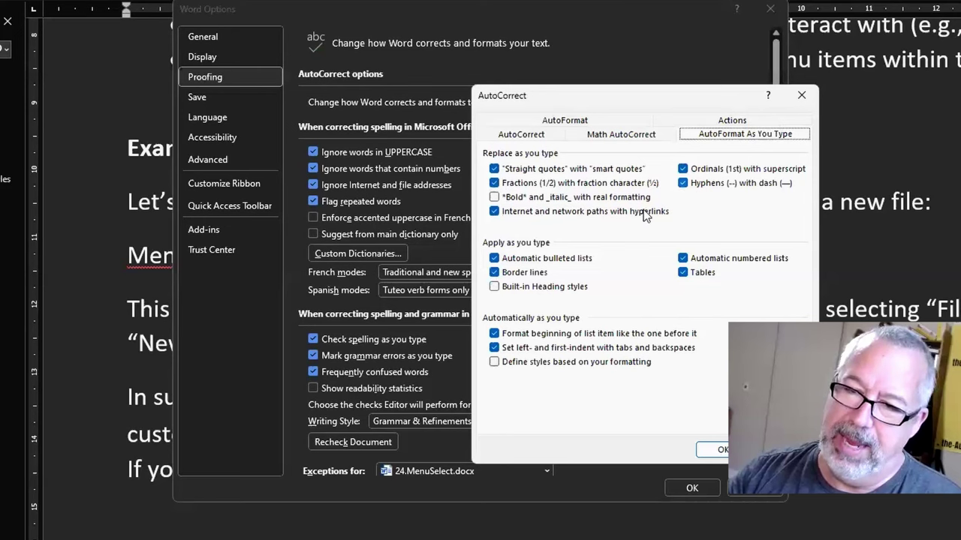
click(494, 169)
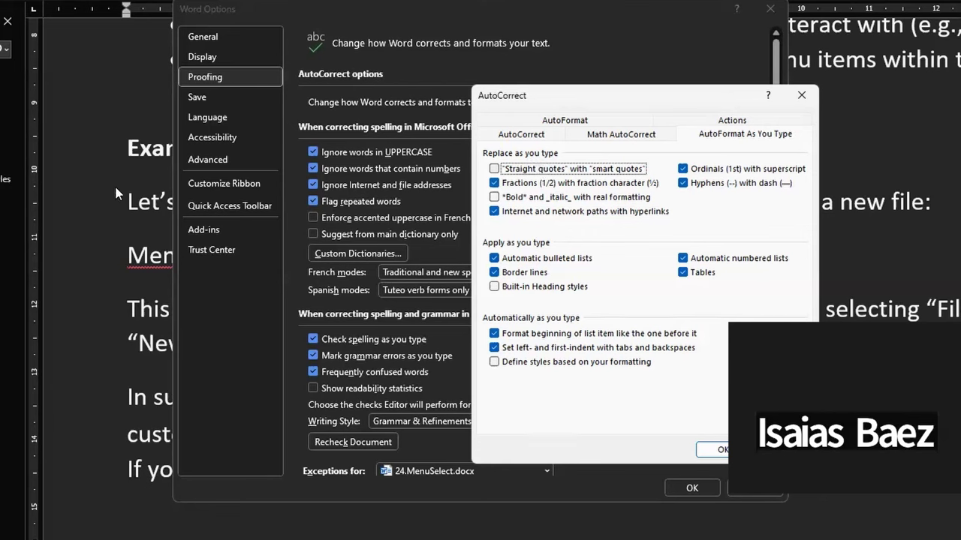
Step: Recheck the AutoCorrect, Math AutoCorrect and AutoFormat tabs, then save the AutoCorrect settings
click(534, 138)
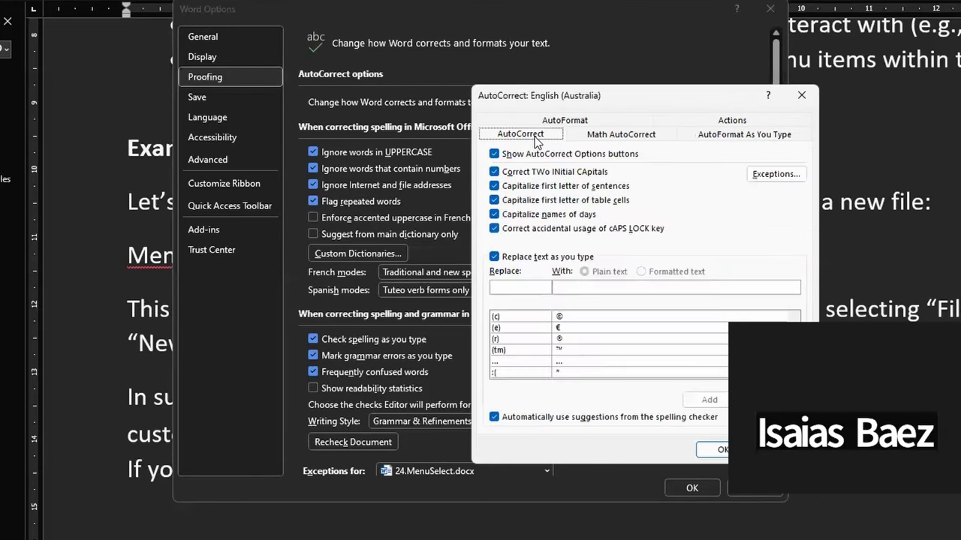
click(597, 126)
click(636, 124)
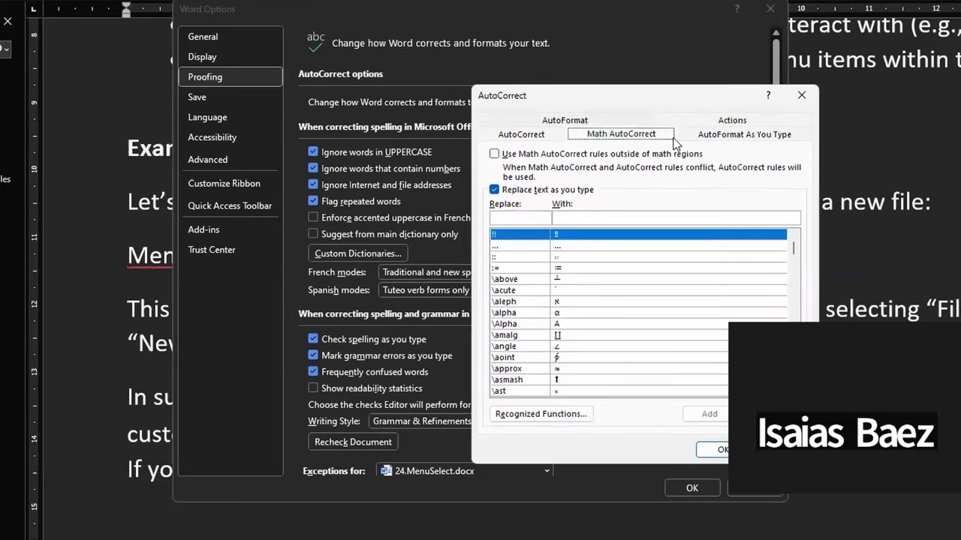
click(719, 135)
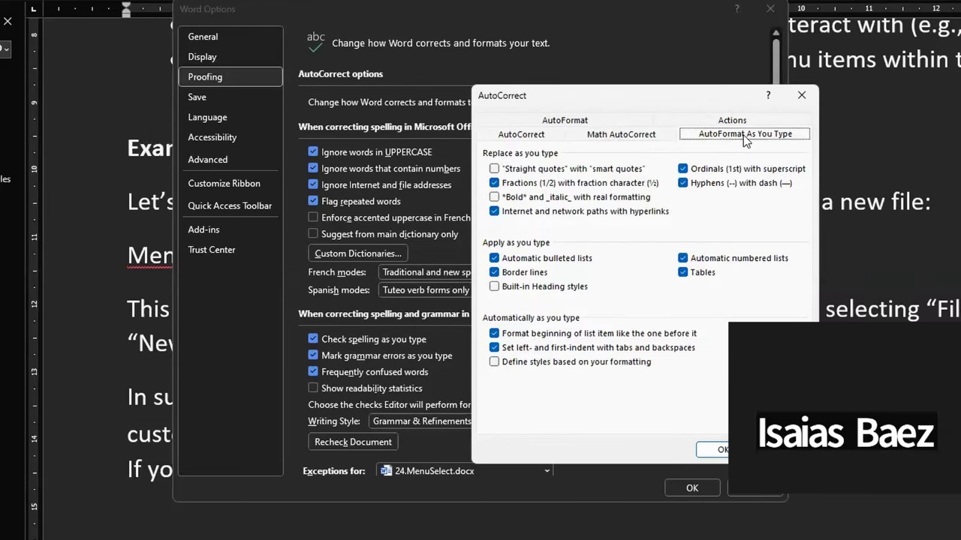
click(540, 138)
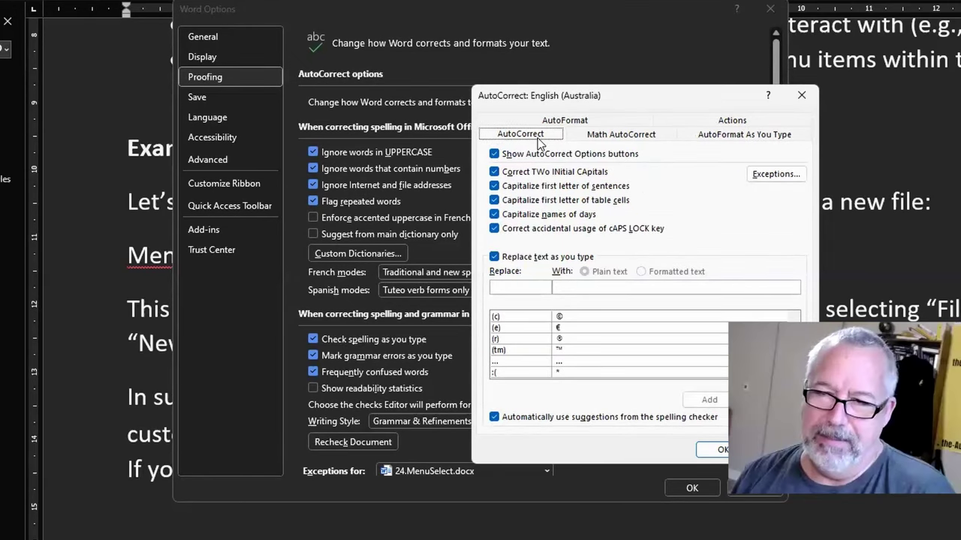
click(593, 122)
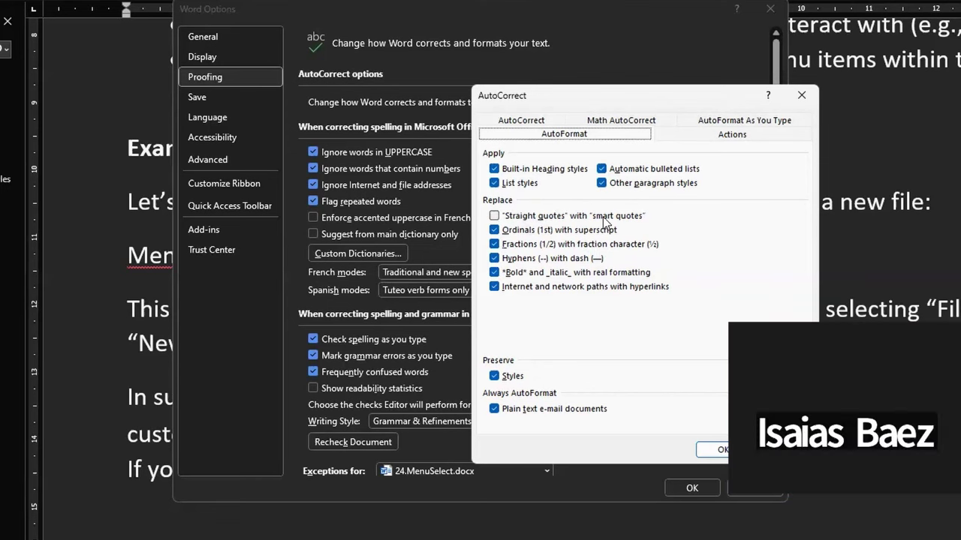
click(719, 450)
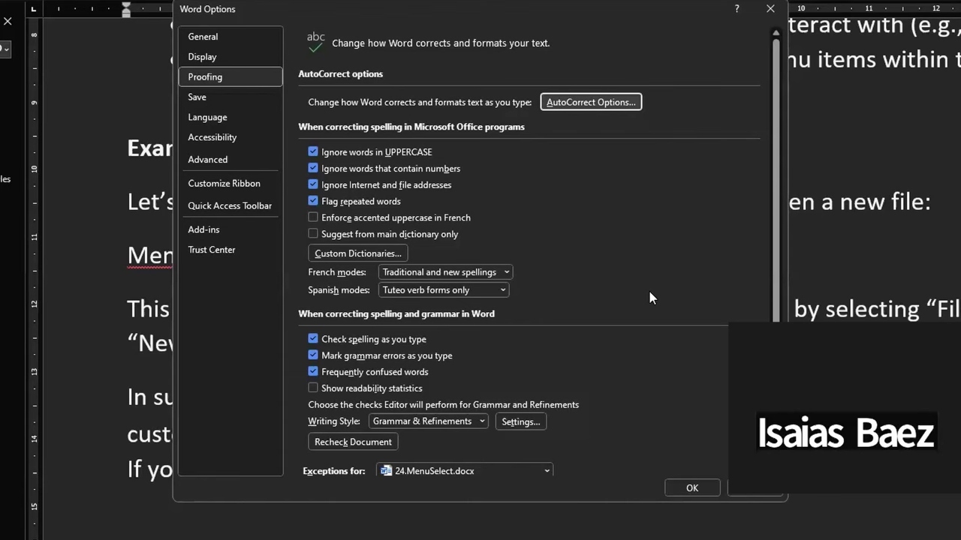
Step: Close Word Options and fix the sentence to read "You cant use MenuSelect"
click(692, 487)
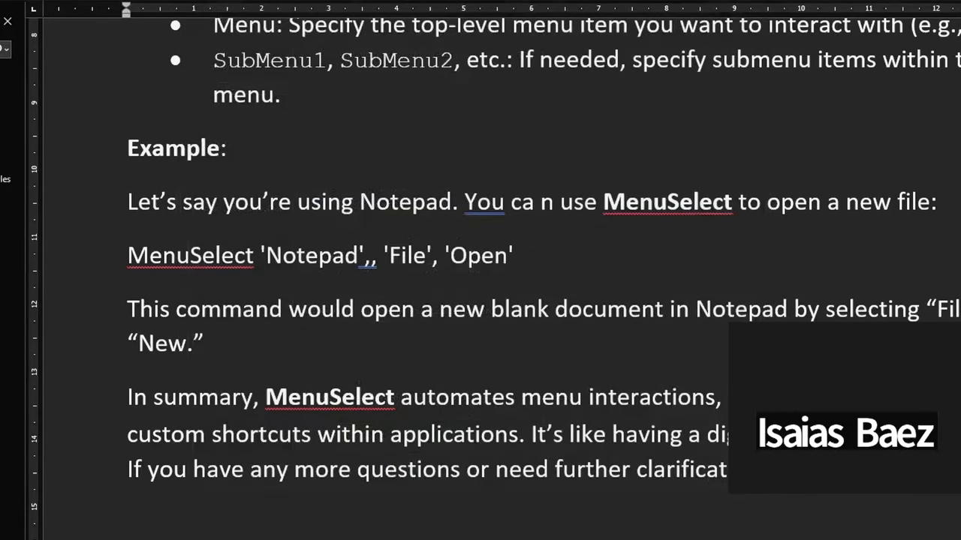
key(BackSpace)
click(543, 202)
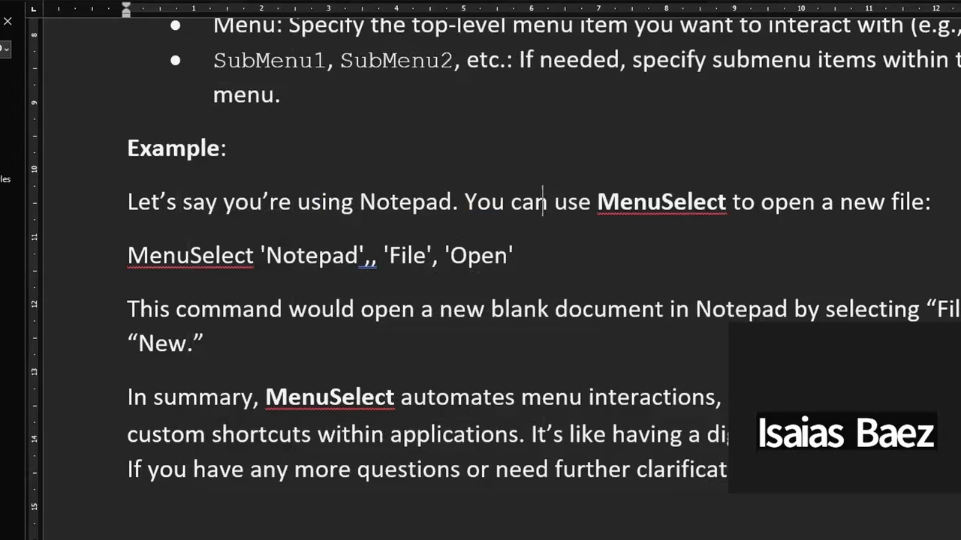
text('t)
key(BackSpace)
key(BackSpace)
text(t)
Step: Add a straight double quote at the end of the 'Open' code line
click(557, 261)
click(449, 255)
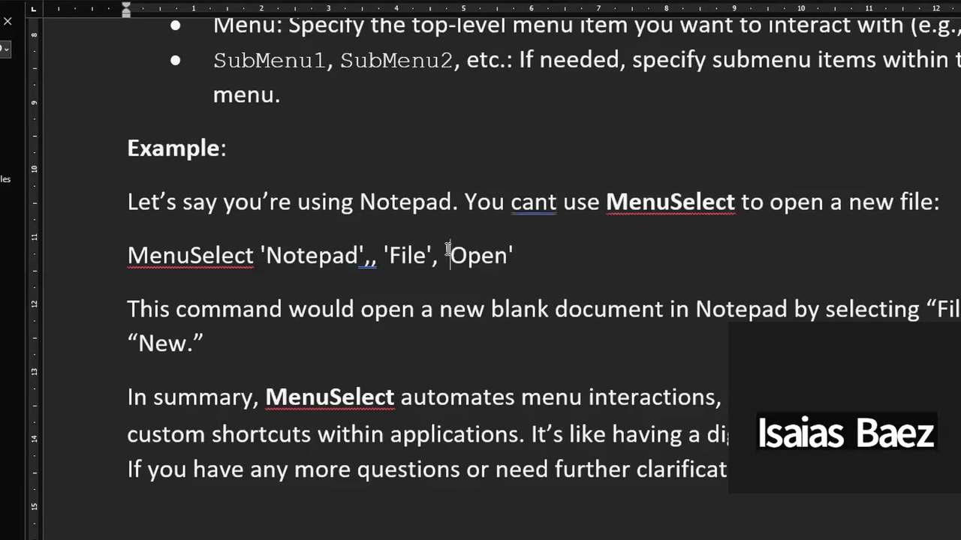
click(547, 247)
text(")
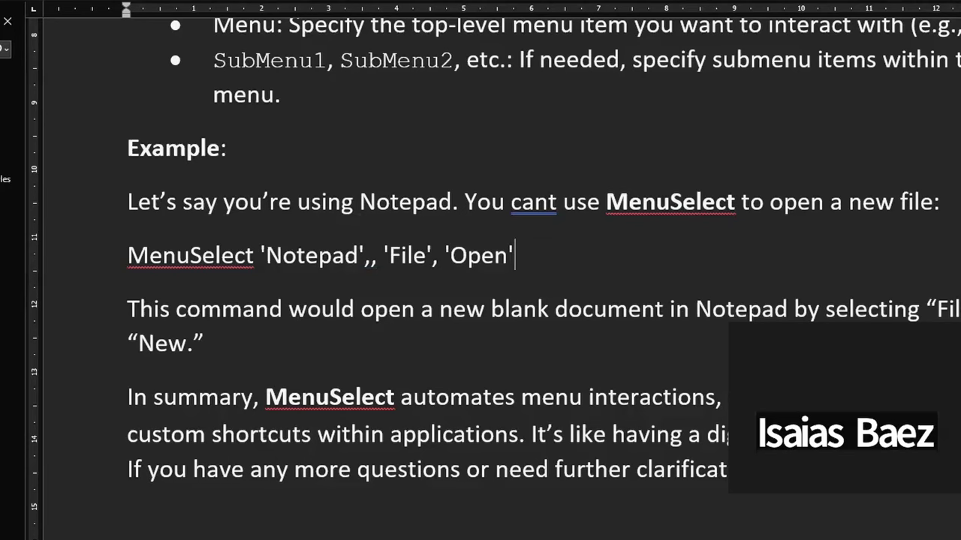